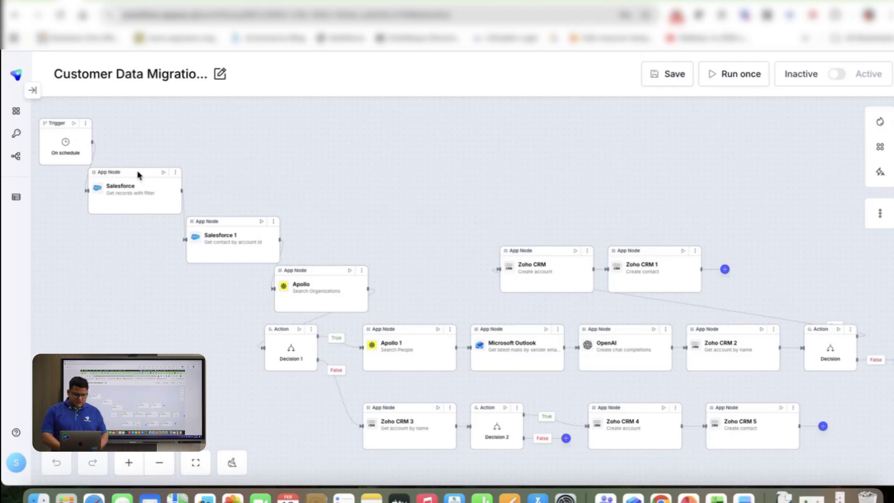
# Inspect the configured parameters of the first Salesforce node, Get records with filter, and close its editor
pyautogui.click(178, 176)
pyautogui.click(215, 181)
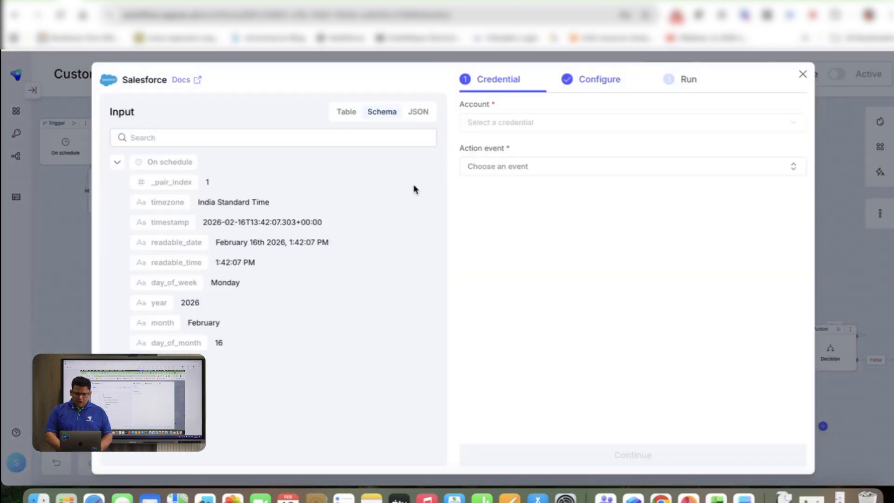
pyautogui.click(590, 88)
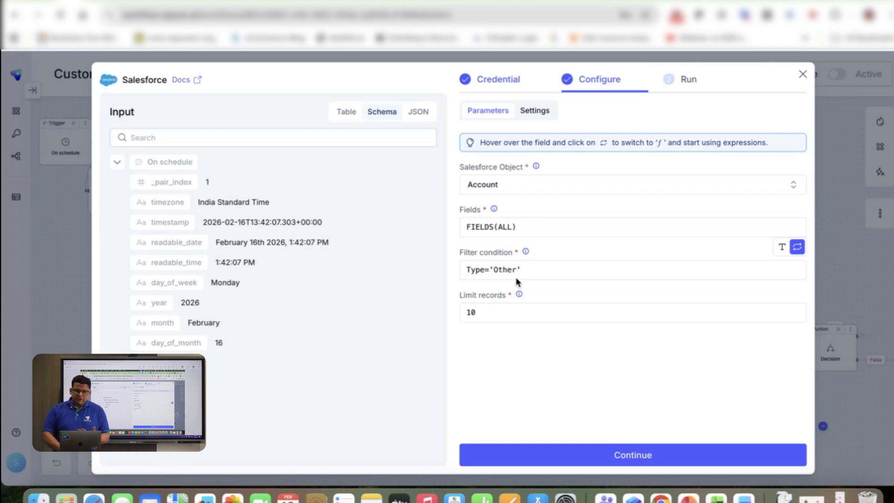
pyautogui.click(803, 75)
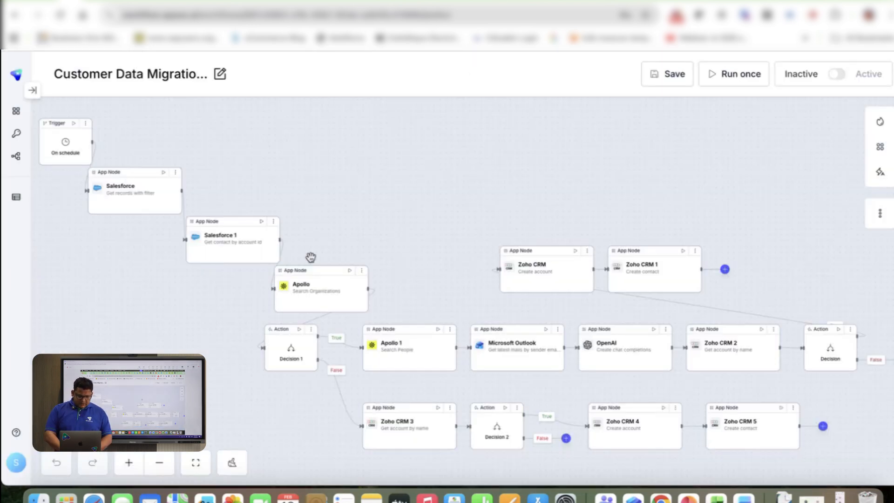
# Inspect the credential and action event of the Salesforce 1 node, then close its editor
pyautogui.click(274, 223)
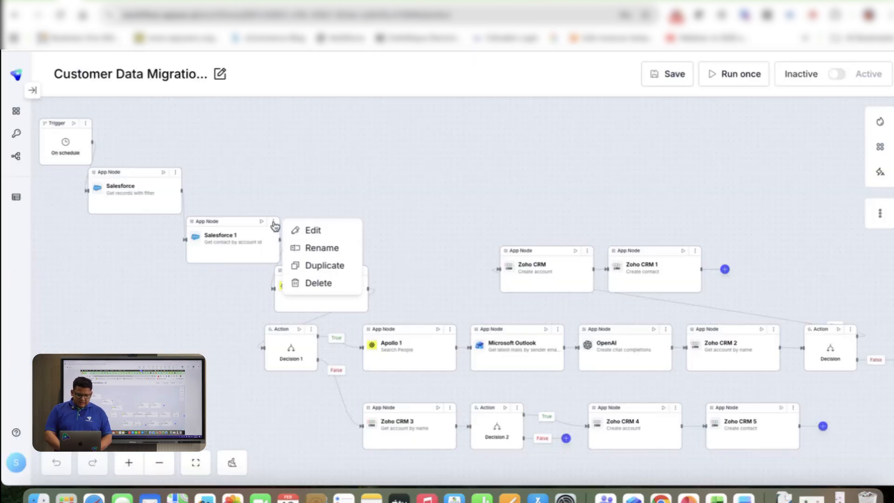
pyautogui.click(306, 232)
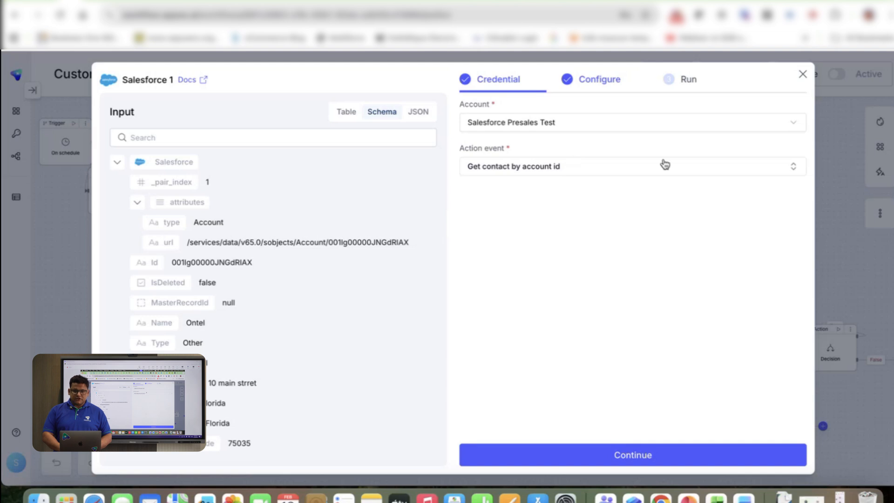
pyautogui.click(803, 74)
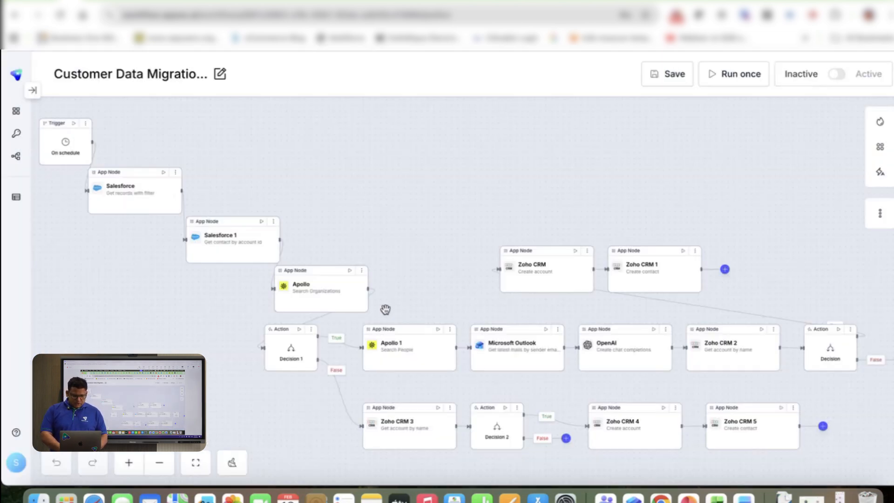
# Review the credential and the search parameters, including the organization name mapping, of the Apollo Search Organizations node
pyautogui.scroll(3, 385, 309)
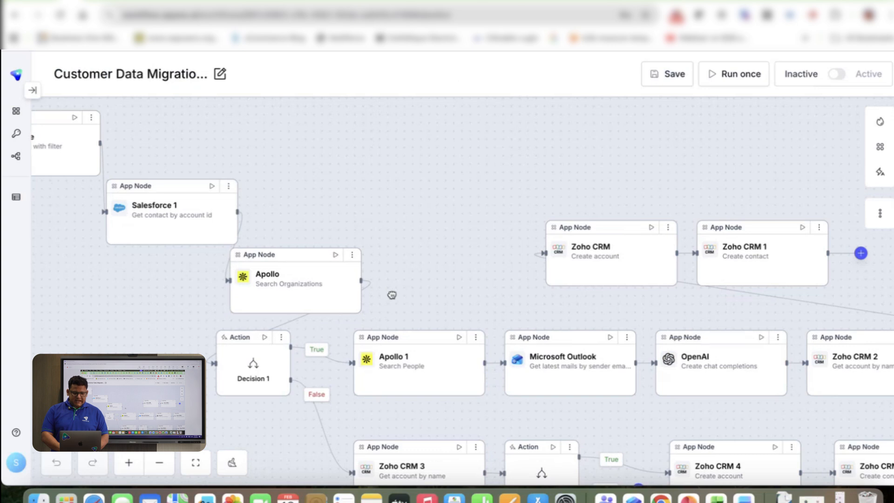
pyautogui.scroll(2, 390, 294)
pyautogui.moveTo(462, 273); pyautogui.dragTo(491, 286)
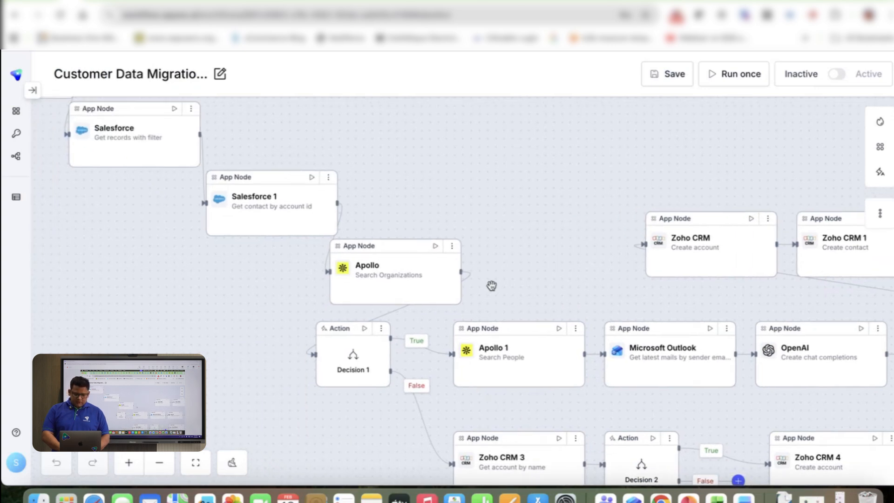
pyautogui.click(453, 247)
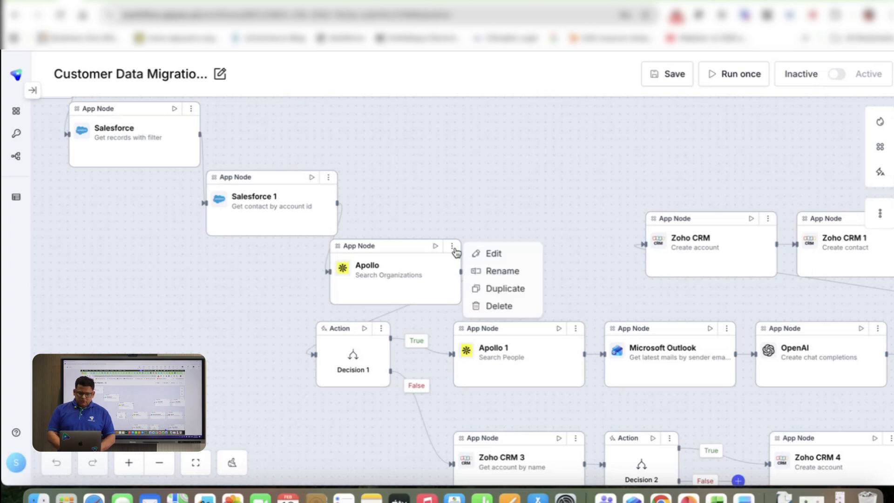
pyautogui.click(487, 255)
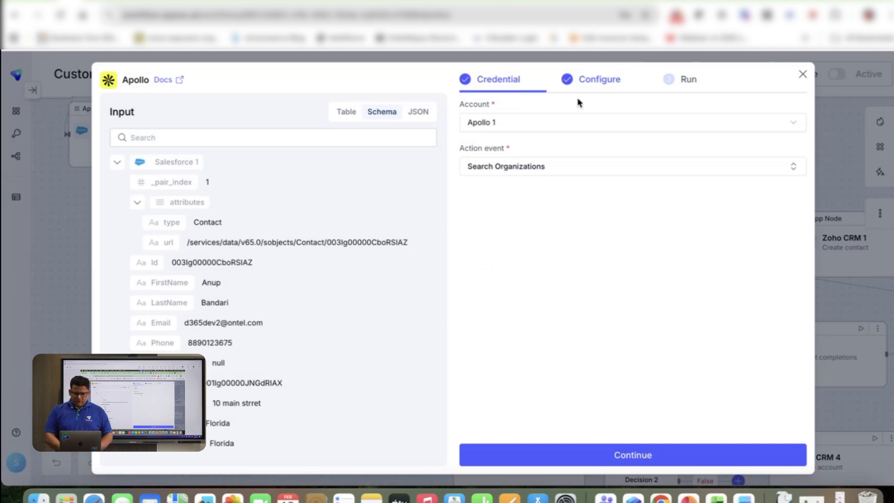
pyautogui.click(600, 80)
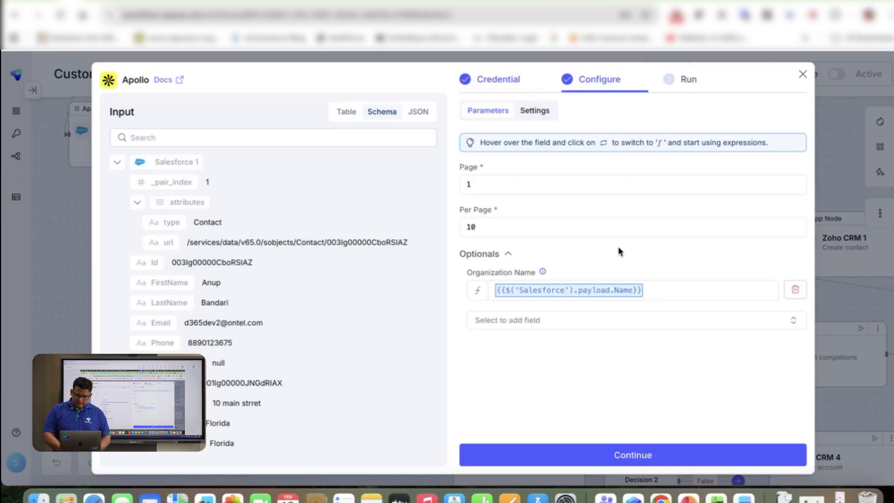
pyautogui.click(803, 74)
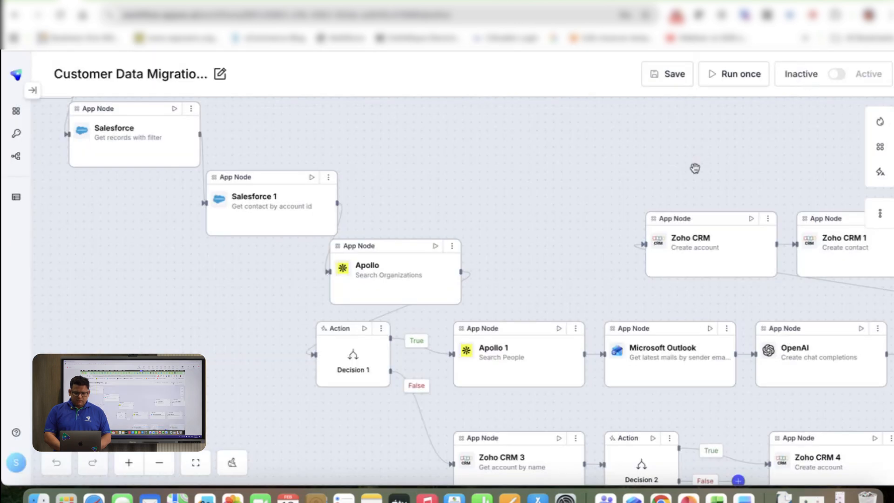
# Examine the True and False branches of Decision 1 through to the Zoho CRM account and contact nodes
pyautogui.moveTo(535, 289); pyautogui.dragTo(505, 232)
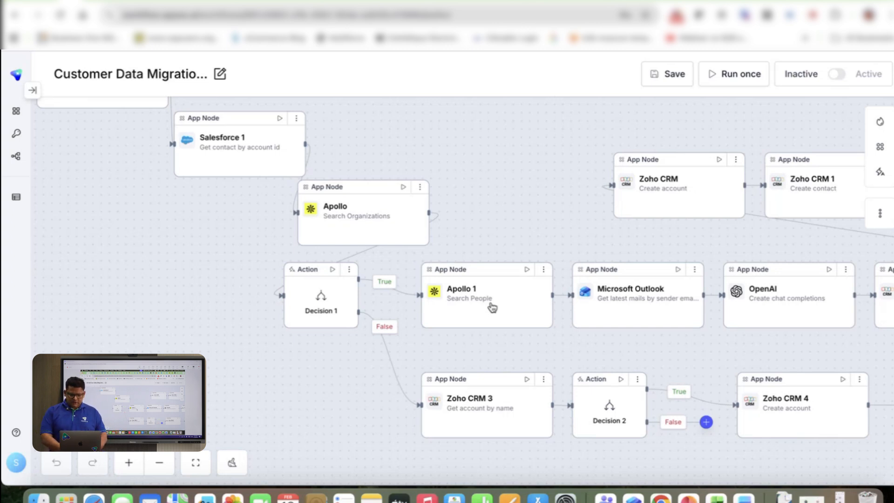
pyautogui.moveTo(463, 342); pyautogui.dragTo(415, 283)
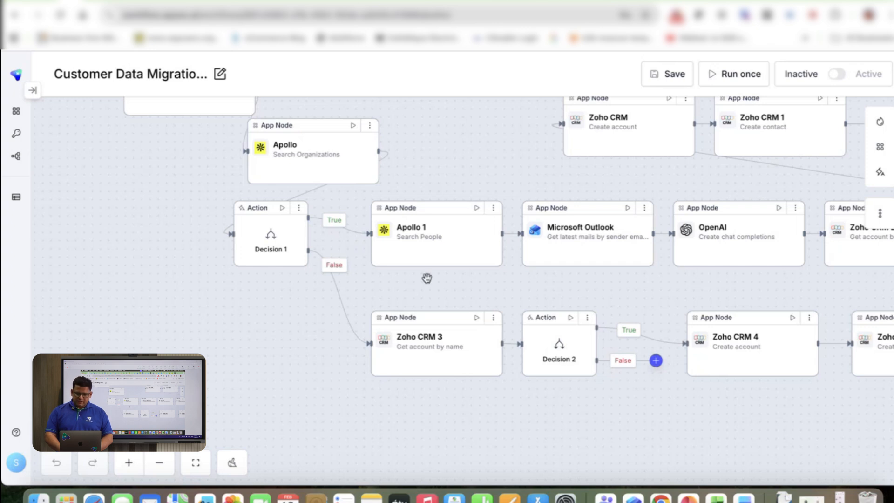
pyautogui.moveTo(455, 287); pyautogui.dragTo(312, 244)
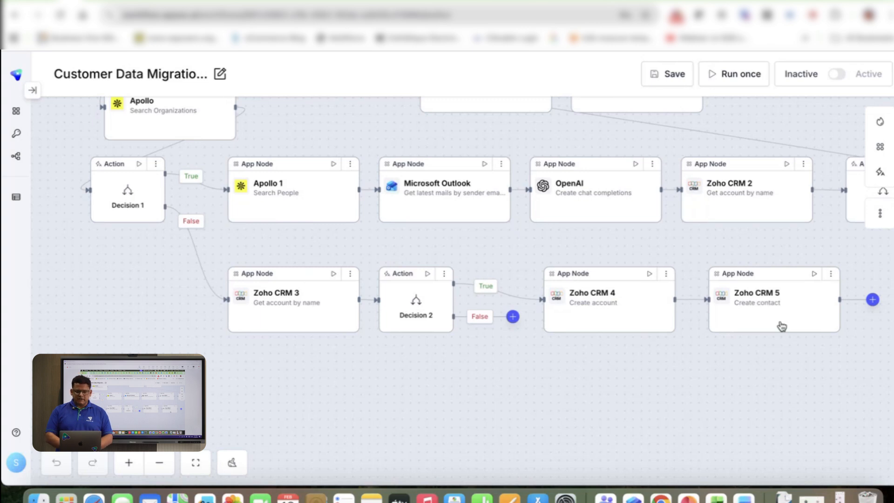
pyautogui.moveTo(673, 389); pyautogui.dragTo(709, 453)
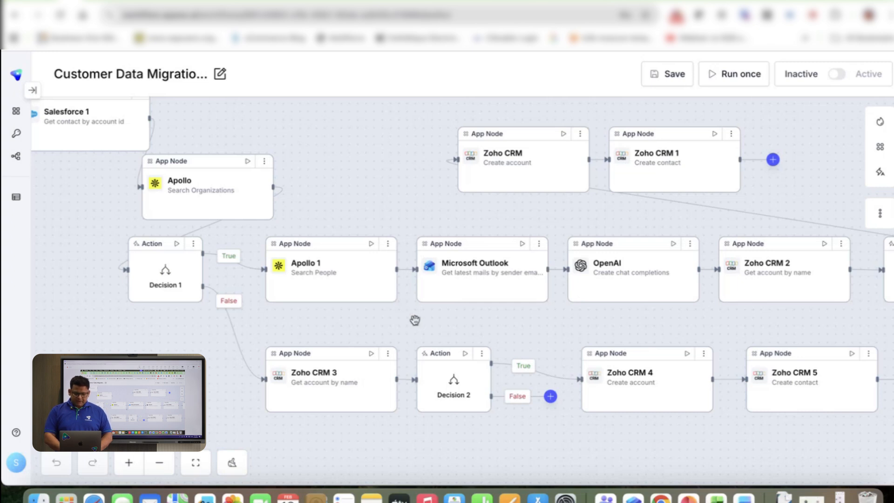
pyautogui.moveTo(416, 320); pyautogui.dragTo(325, 317)
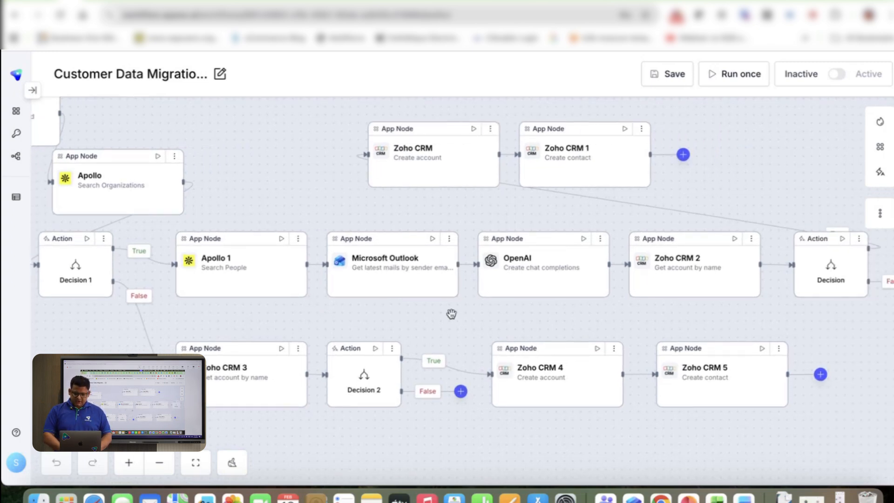
# Review the Microsoft Outlook node's sender email parameters and its run output, then close its editor
pyautogui.moveTo(489, 320); pyautogui.dragTo(460, 329)
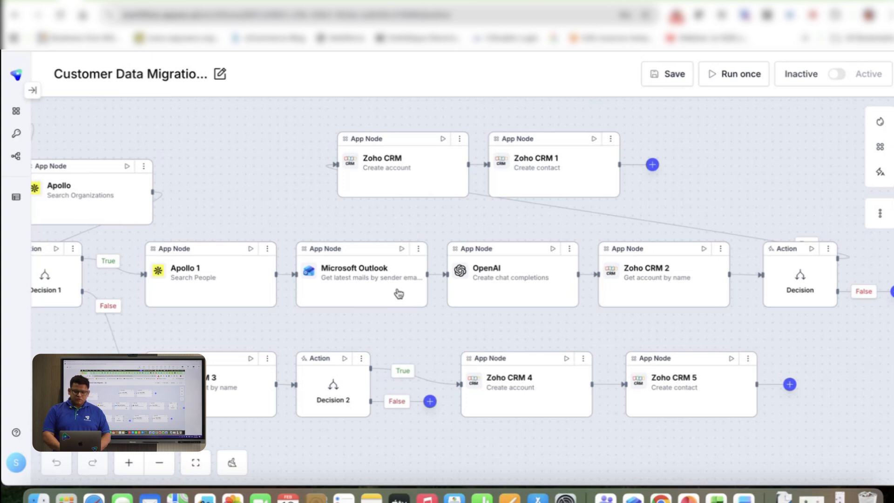
pyautogui.click(419, 249)
pyautogui.click(450, 258)
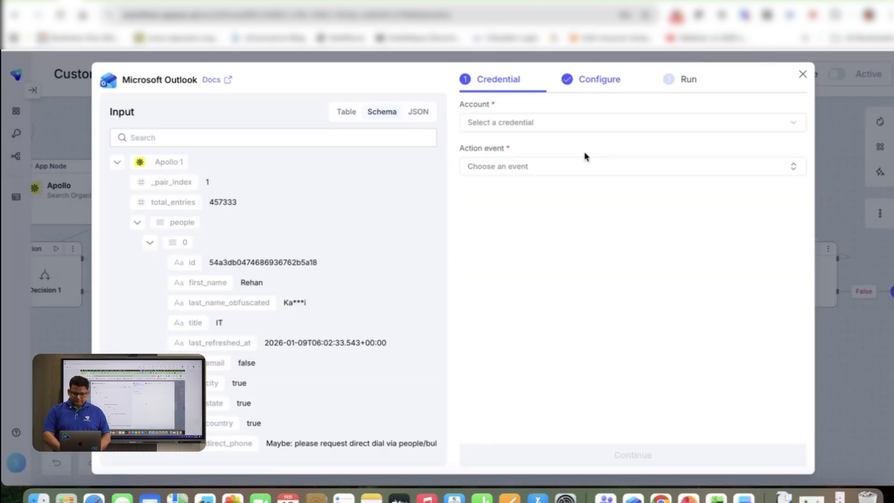
pyautogui.click(594, 93)
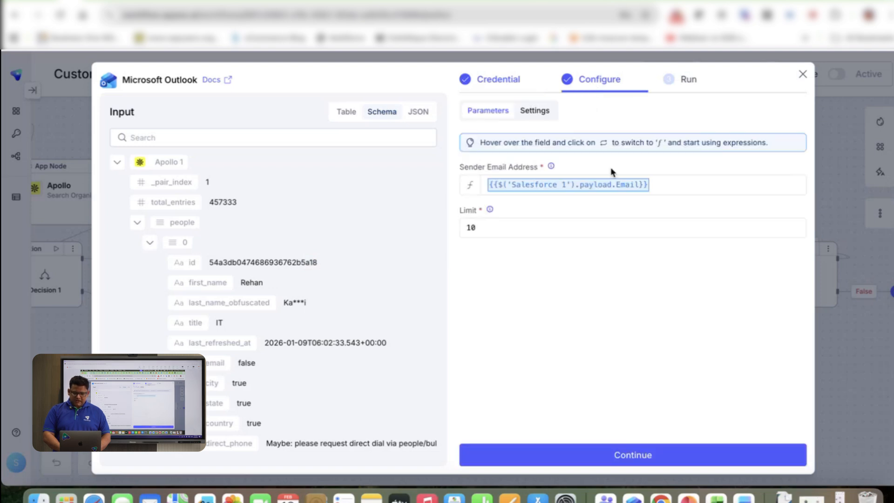
pyautogui.click(675, 90)
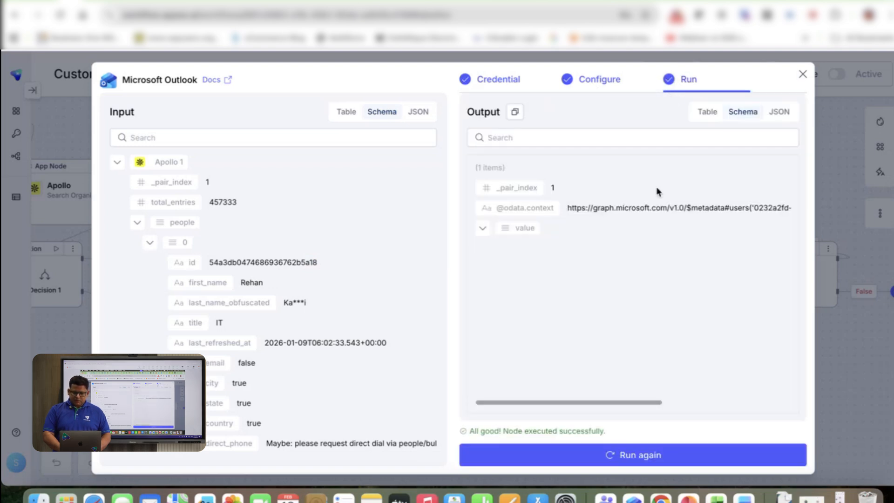
pyautogui.click(802, 74)
# Review the OpenAI chat completions node's model version and its System and User prompts, then close its editor
pyautogui.moveTo(586, 320); pyautogui.dragTo(535, 337)
pyautogui.click(518, 266)
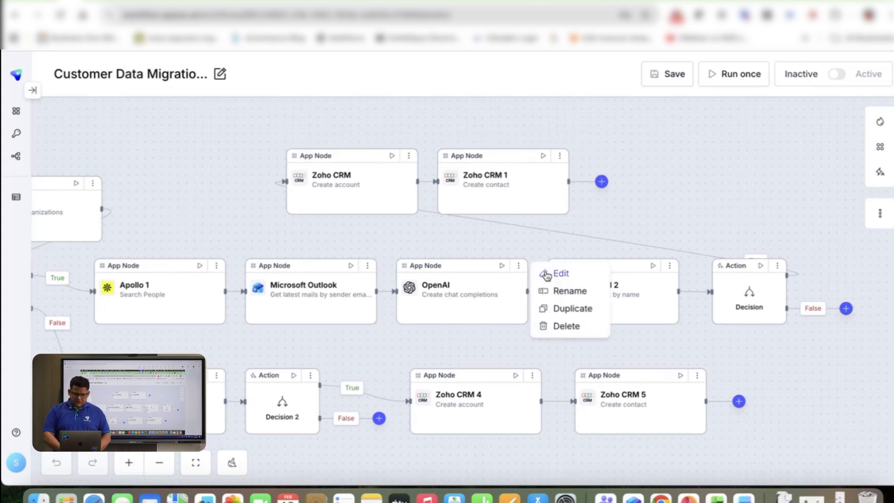
pyautogui.click(545, 274)
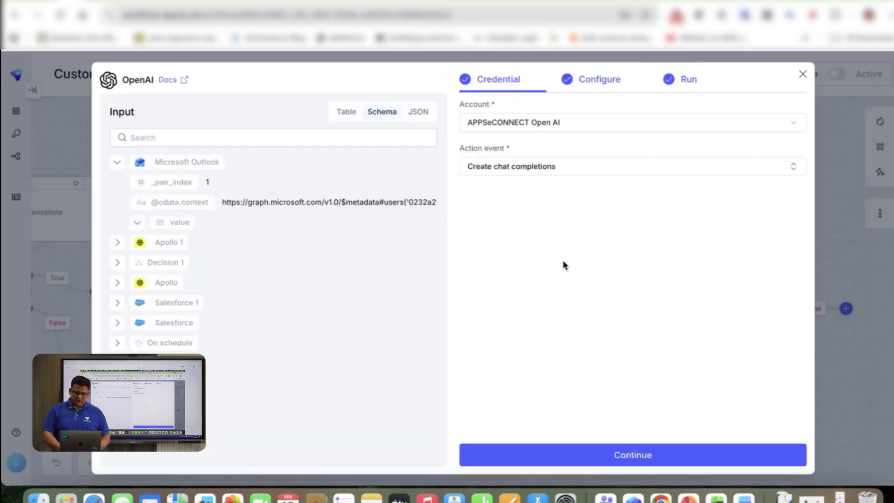
pyautogui.click(611, 89)
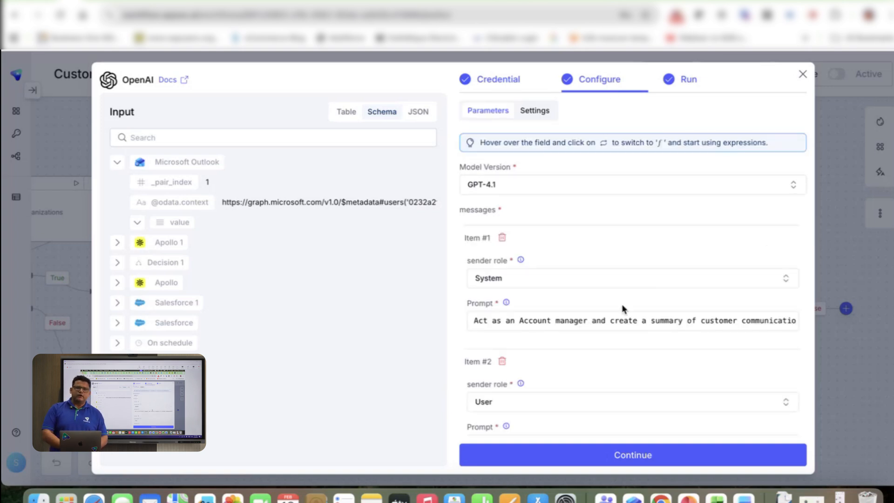
pyautogui.scroll(-5, 622, 309)
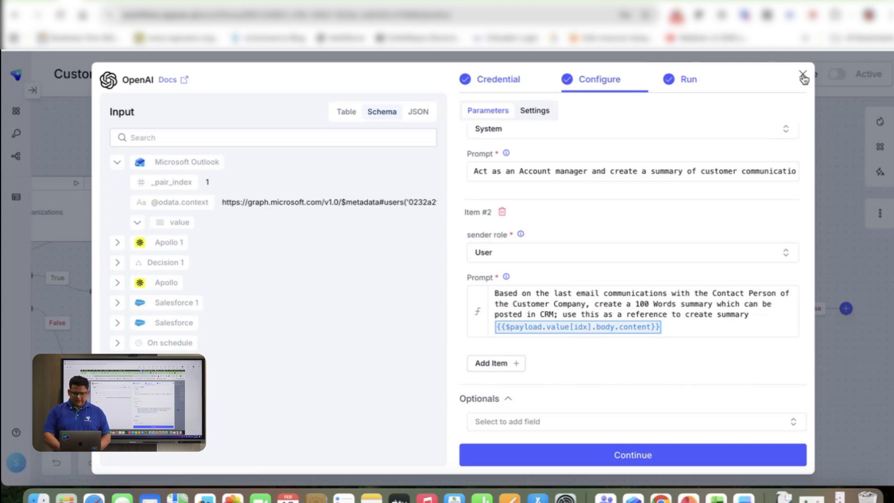
pyautogui.click(803, 75)
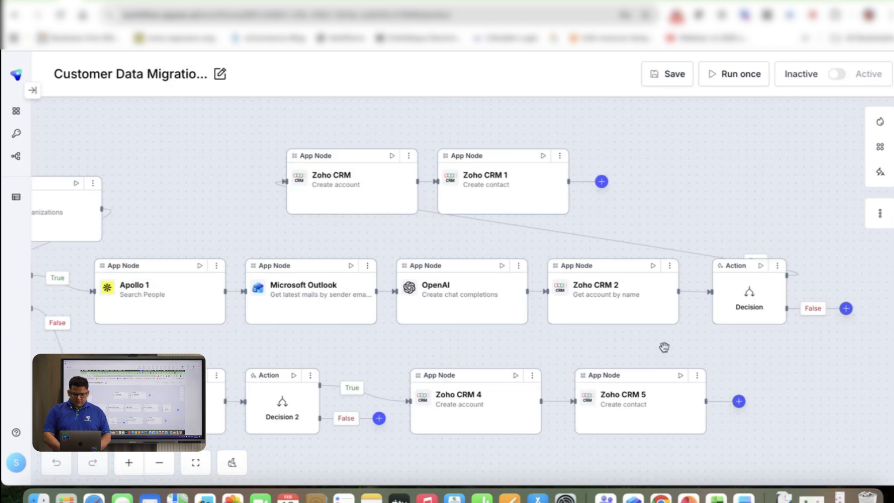
# Examine the field mappings of the Zoho CRM Create account node, from account name through the billing address and description
pyautogui.moveTo(665, 345); pyautogui.dragTo(568, 359)
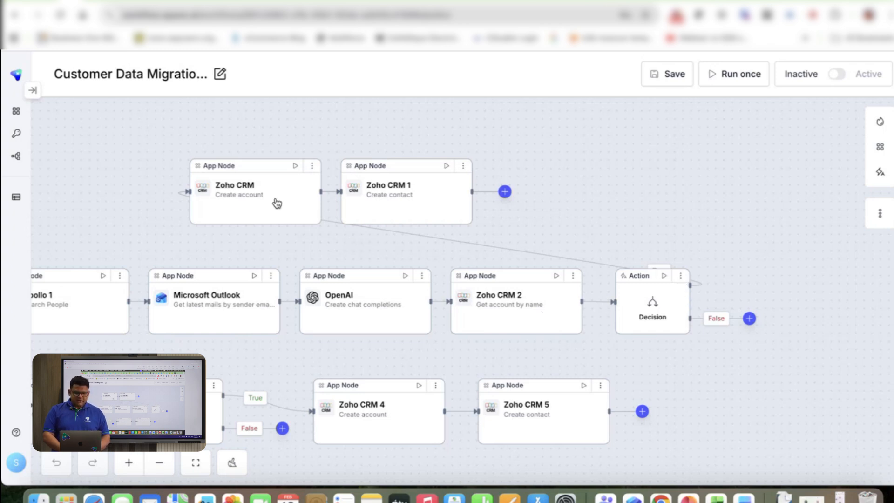
pyautogui.click(312, 166)
pyautogui.click(355, 173)
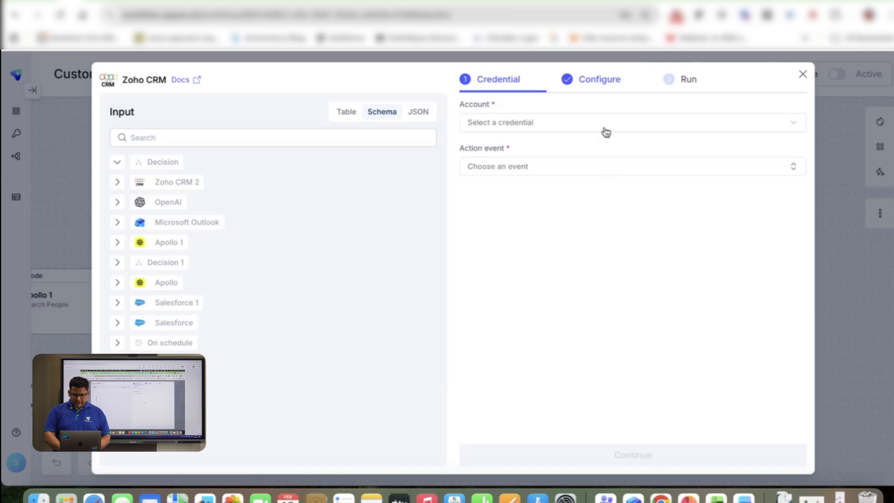
pyautogui.click(602, 87)
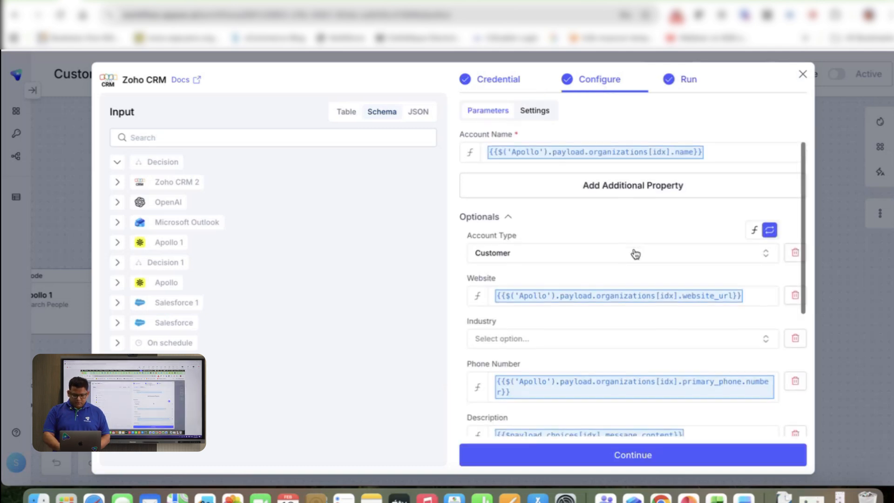
pyautogui.scroll(-4, 636, 253)
pyautogui.scroll(-6, 636, 254)
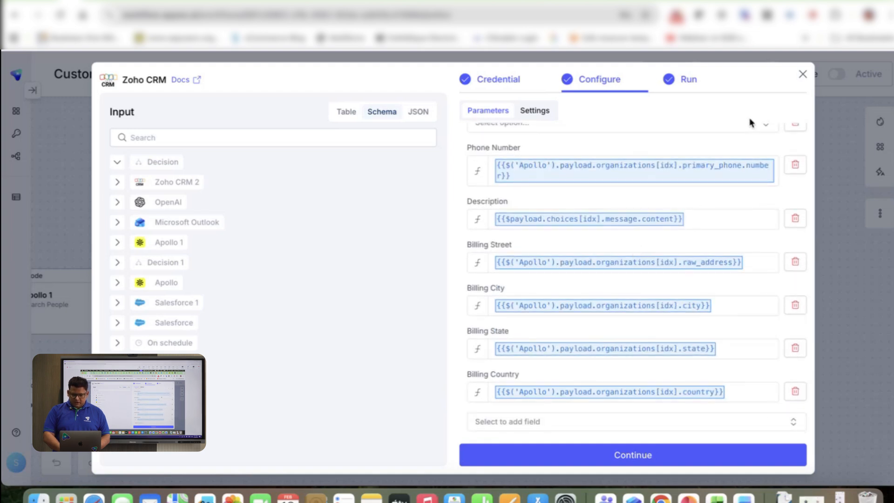
pyautogui.moveTo(739, 265)
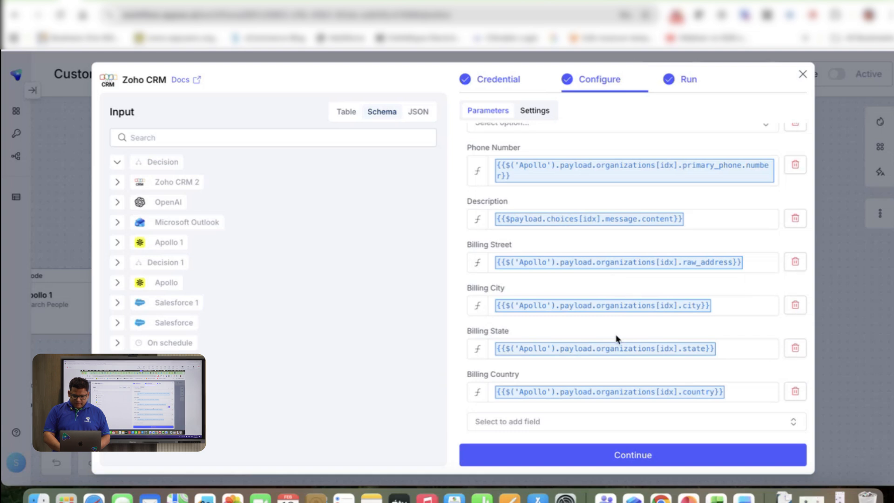
pyautogui.scroll(11, 614, 317)
pyautogui.scroll(-5, 617, 339)
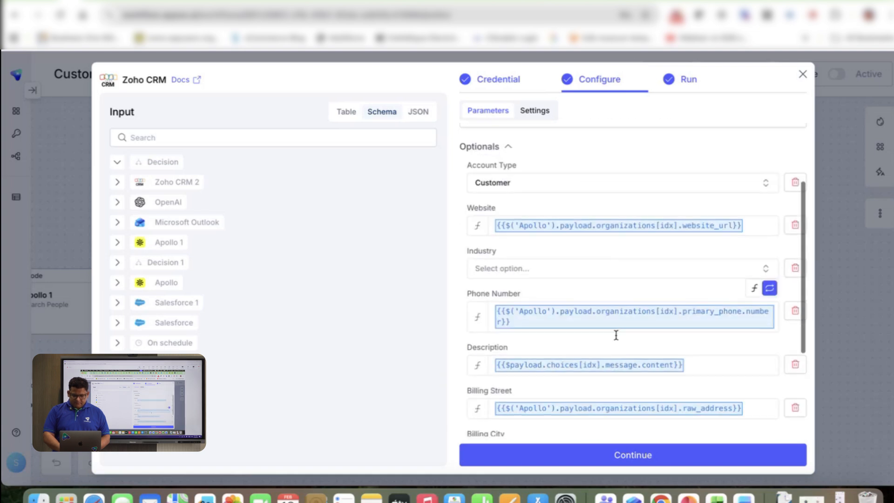
pyautogui.scroll(5, 617, 338)
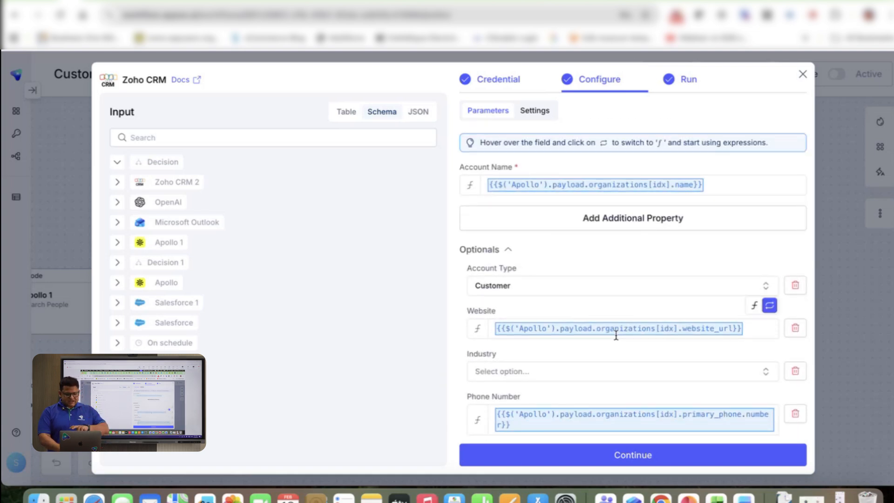
pyautogui.scroll(-6, 616, 335)
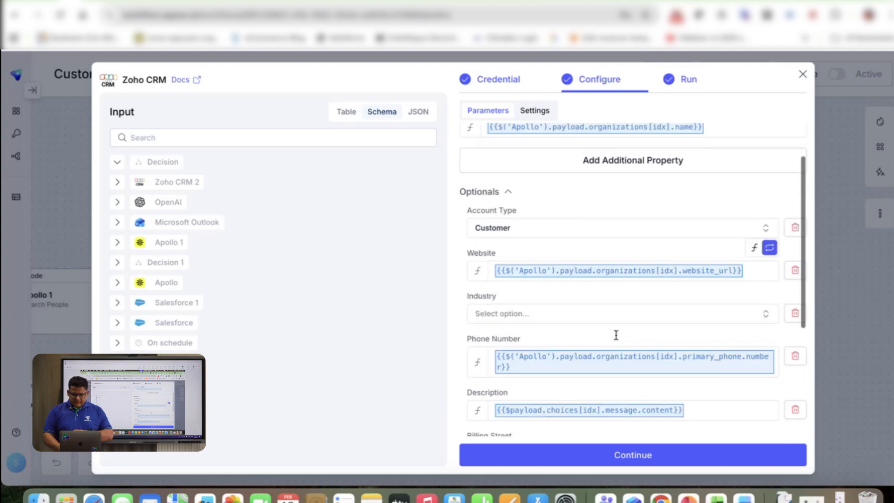
pyautogui.scroll(-2, 616, 335)
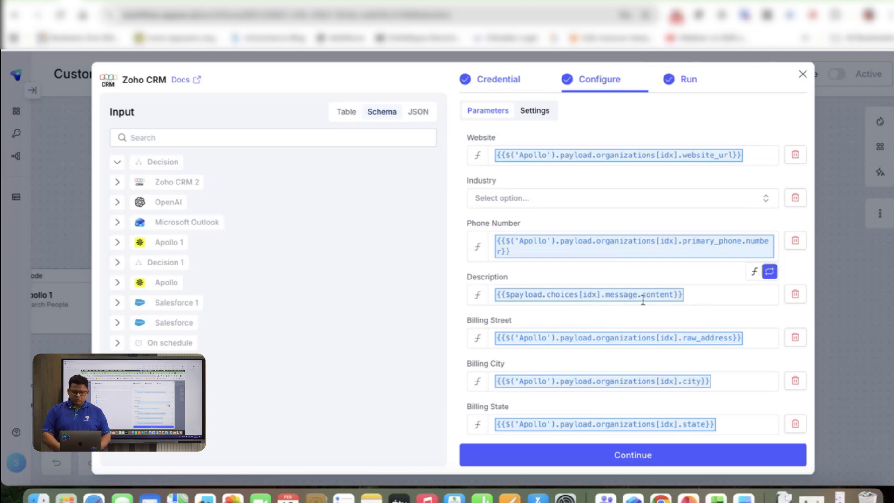
# Close the Zoho CRM Create account node's editor and open the configuration parameters of the Zoho CRM 1 Create contact node
pyautogui.scroll(5, 714, 300)
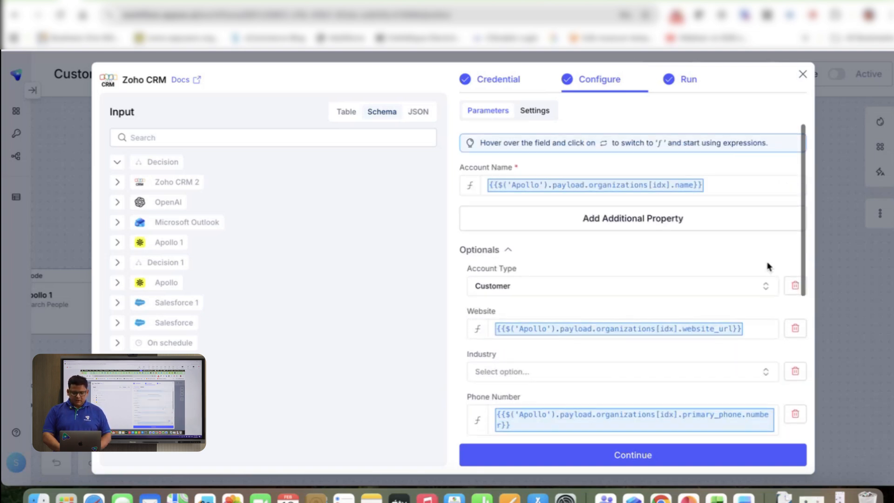
pyautogui.click(802, 74)
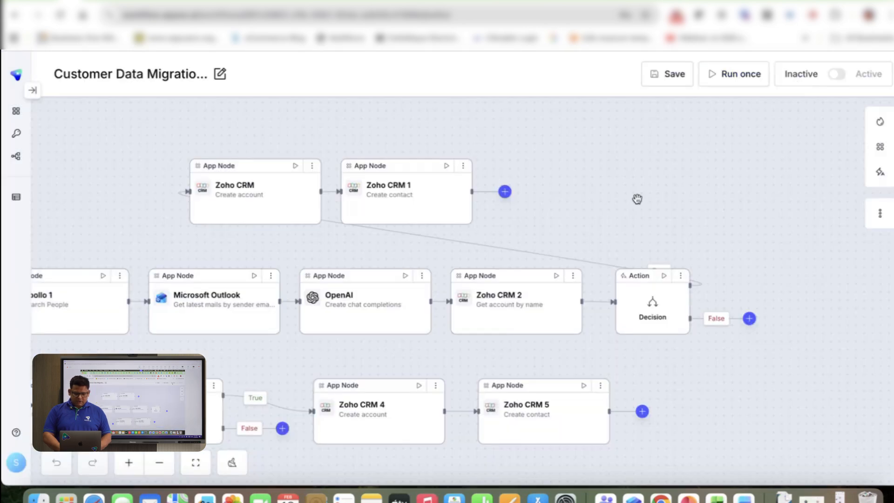
pyautogui.click(464, 168)
pyautogui.click(507, 174)
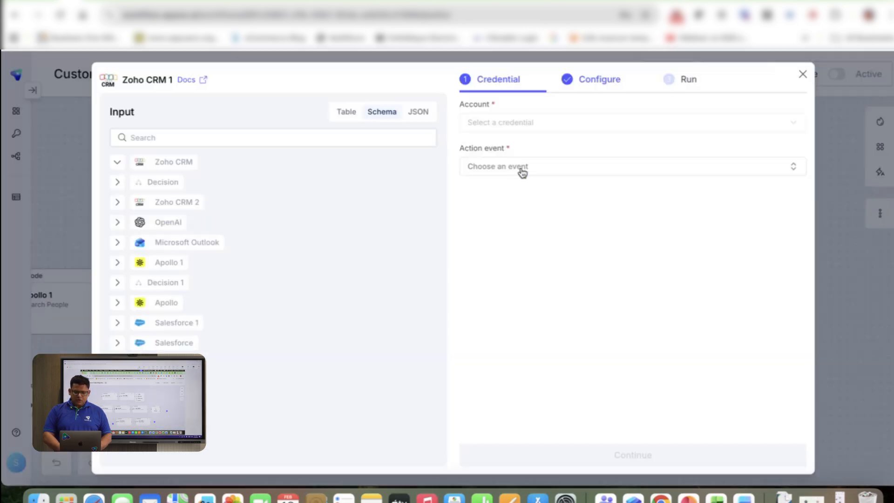
pyautogui.click(607, 83)
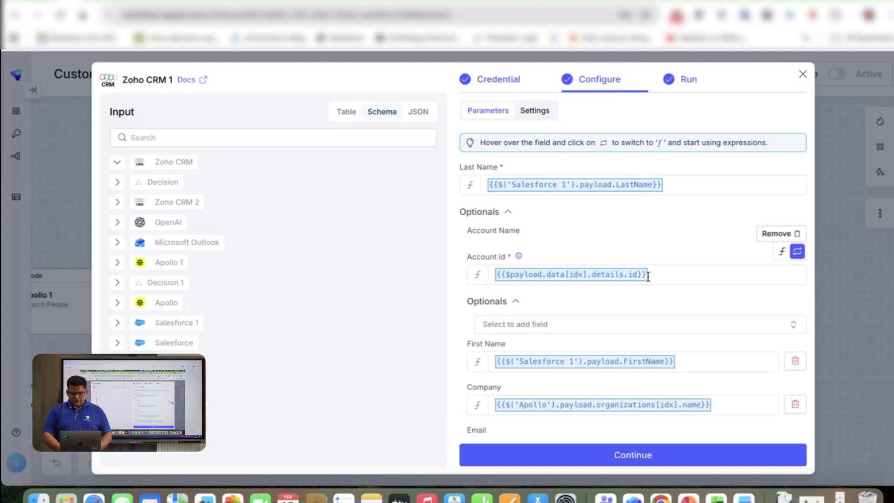
# Review the contact field mappings from Last Name and Account id through Company, Email and Phone, then close the node's editor
pyautogui.scroll(-2, 649, 275)
pyautogui.scroll(-5, 649, 279)
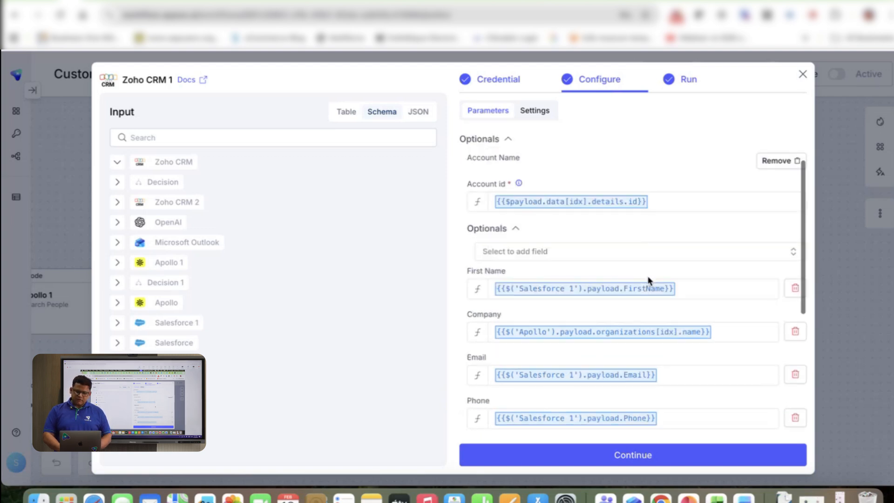
pyautogui.scroll(-2, 649, 280)
pyautogui.scroll(10, 649, 279)
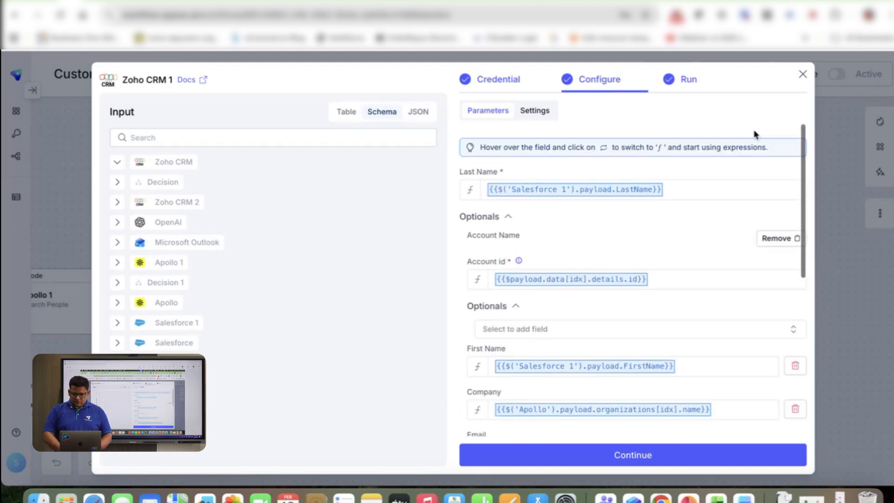
pyautogui.click(804, 76)
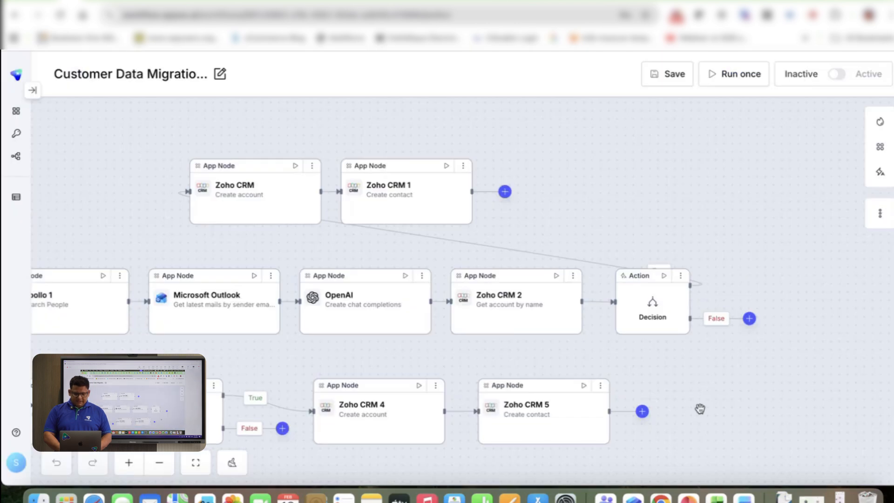
# Look over the whole workflow, from the On schedule trigger through both Decision 1 branches to the Zoho CRM nodes
pyautogui.moveTo(698, 409); pyautogui.dragTo(893, 424)
pyautogui.scroll(-2, 792, 393)
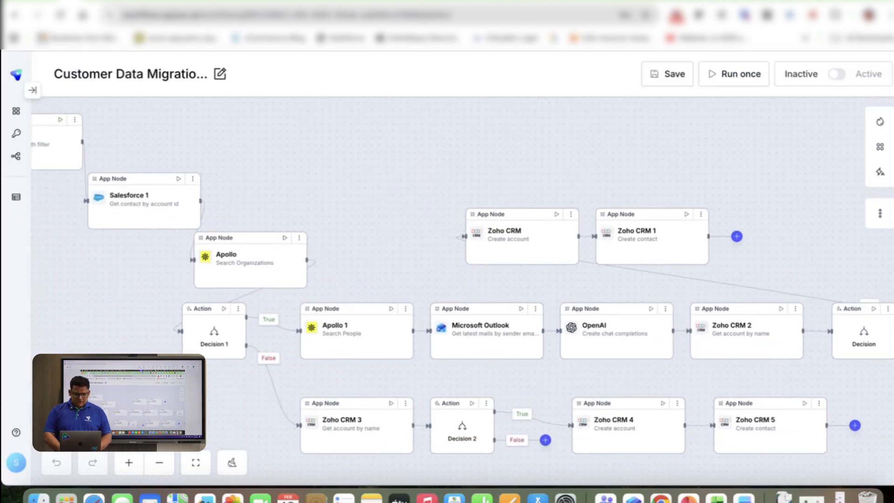
pyautogui.moveTo(865, 391); pyautogui.dragTo(840, 388)
pyautogui.scroll(-1, 865, 399)
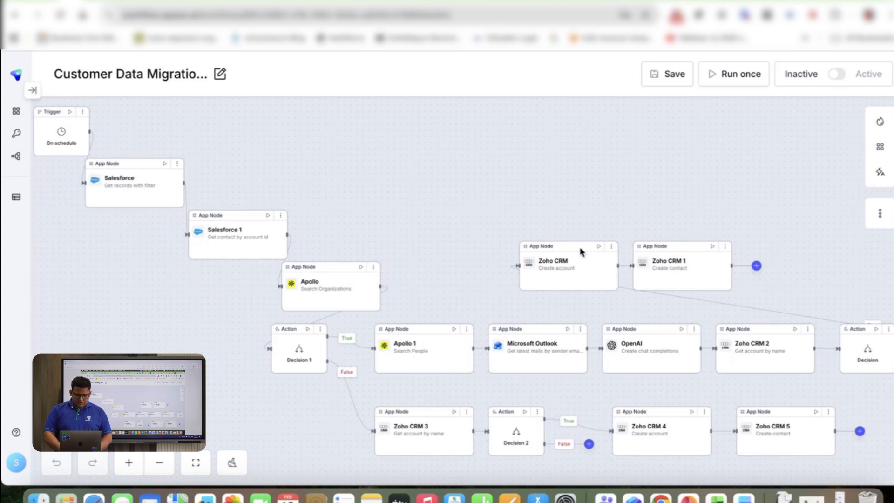
# Switch to Salesforce and examine the J.A.K Marketing Ltd. account's details, billing and shipping addresses, and related contact
pyautogui.click(758, 2)
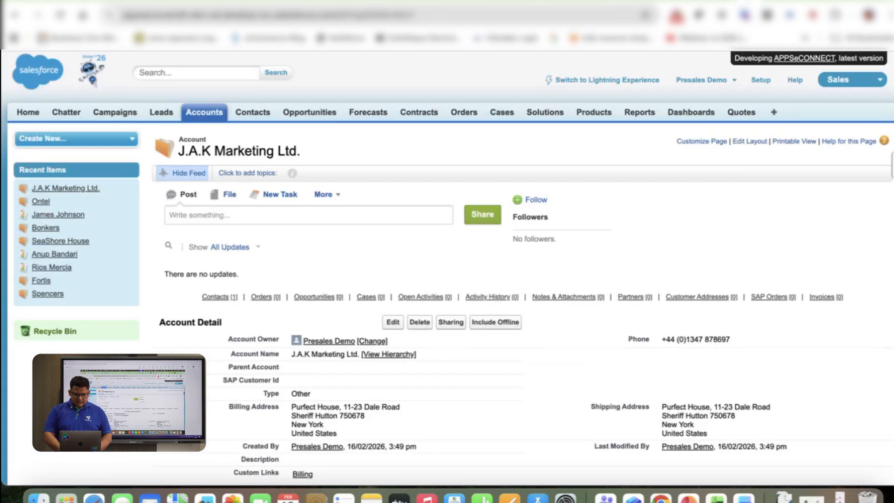
pyautogui.scroll(-2, 541, 363)
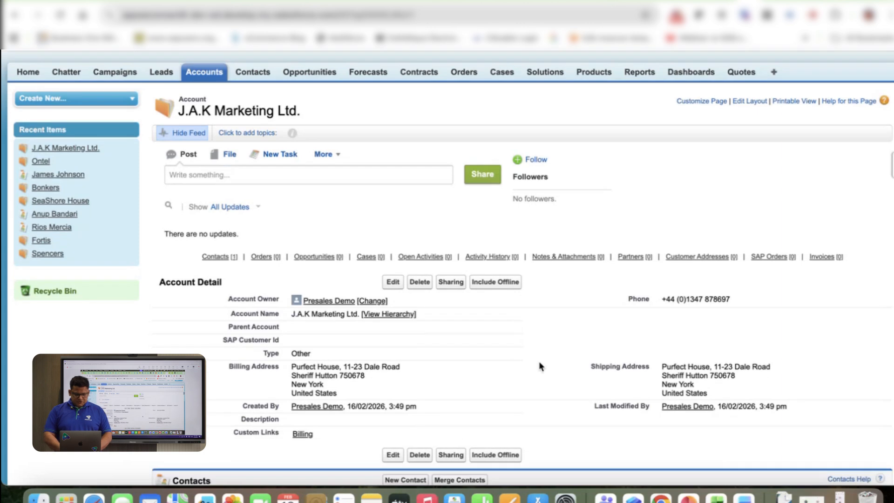
pyautogui.scroll(-2, 540, 366)
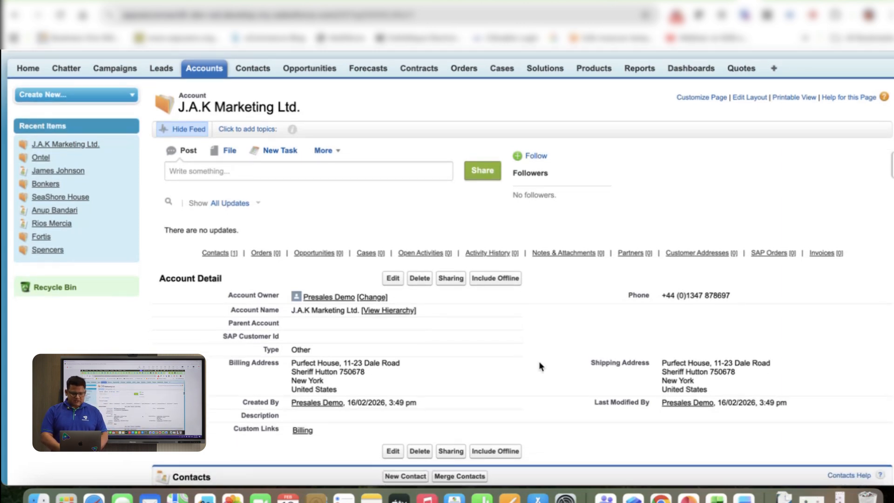
pyautogui.scroll(-3, 540, 366)
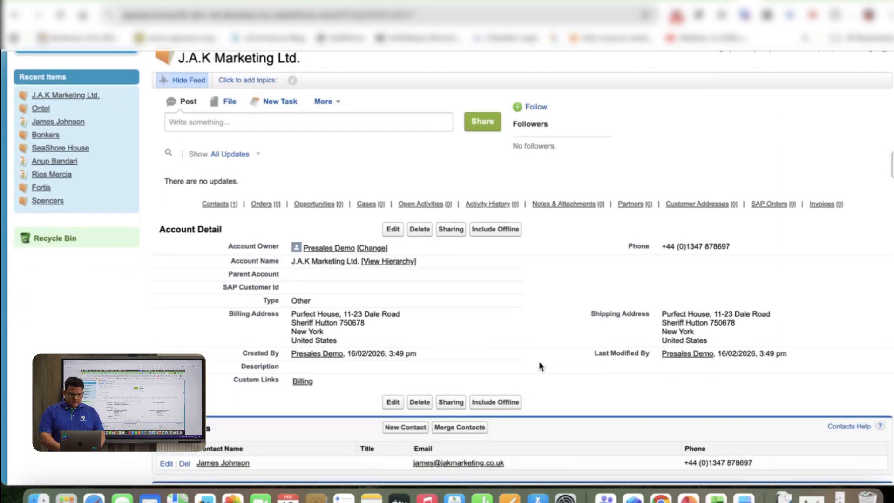
pyautogui.scroll(-1, 539, 366)
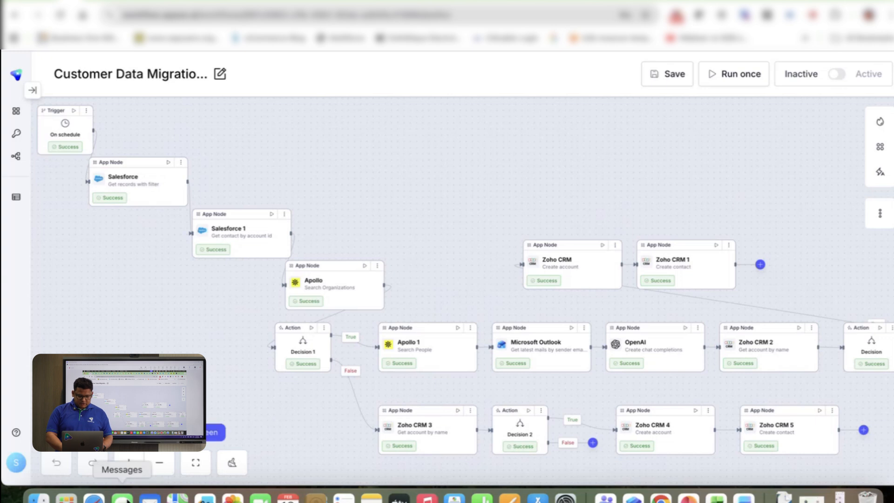
# Switch to Zoho CRM and look through the Accounts list for the migrated account
pyautogui.click(94, 496)
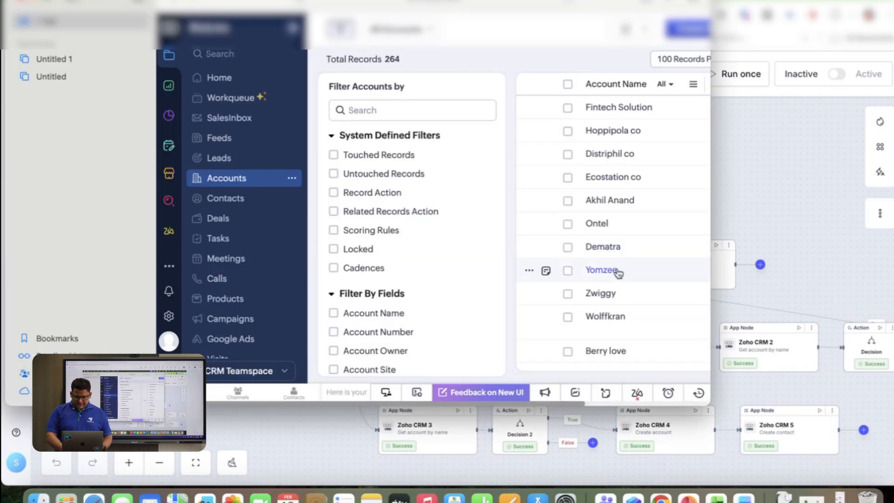
pyautogui.scroll(-10, 619, 273)
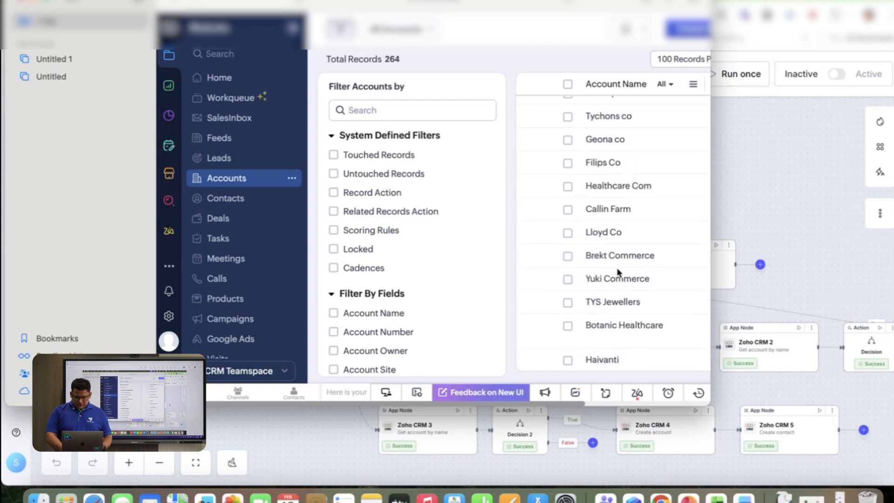
pyautogui.scroll(-10, 619, 273)
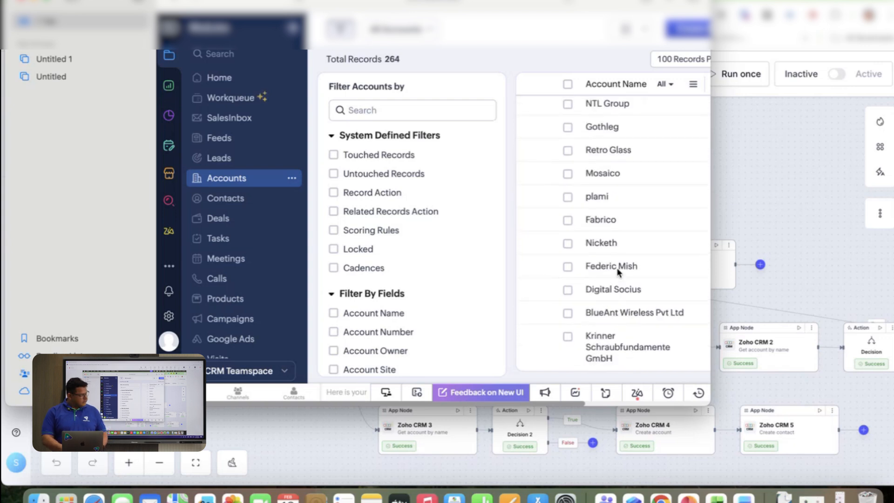
pyautogui.scroll(-8, 619, 273)
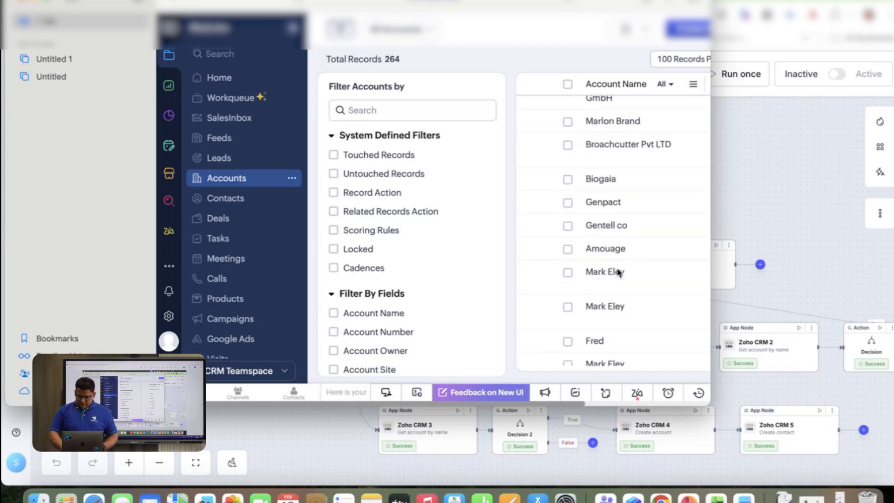
pyautogui.scroll(-10, 618, 273)
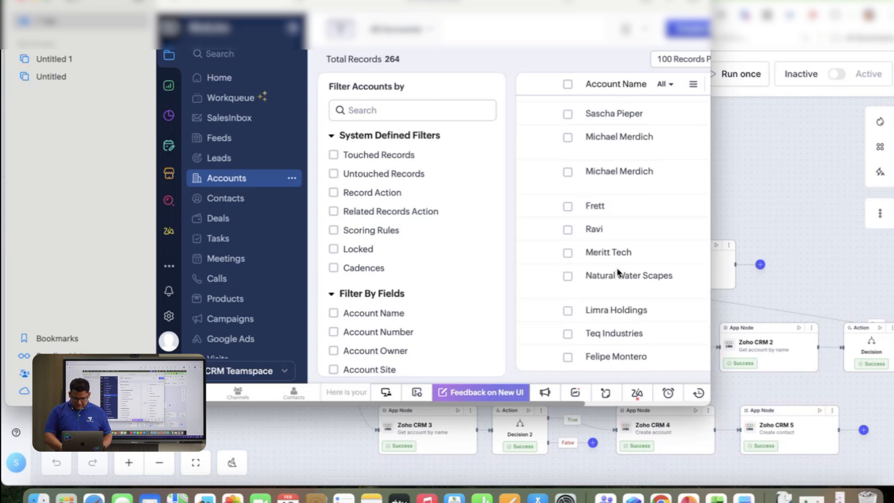
pyautogui.scroll(-10, 618, 273)
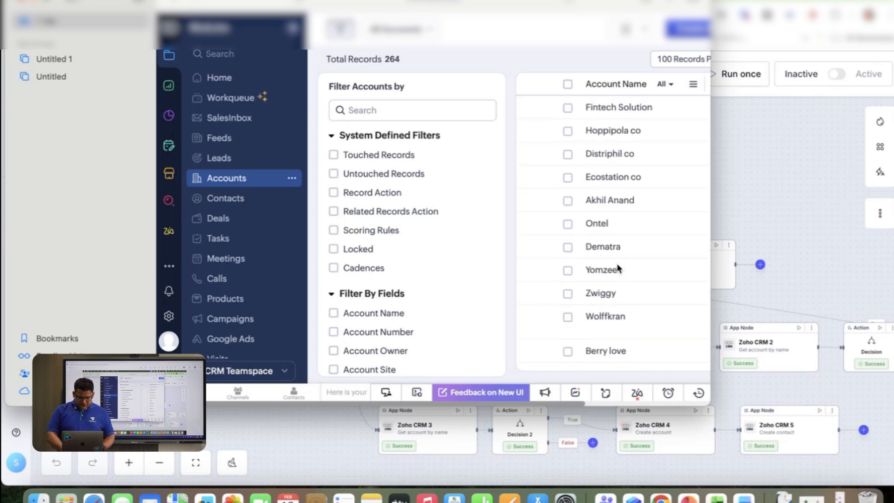
# Reload the Zoho CRM Accounts list and open the jakmarketing.co.uk account record
pyautogui.click(228, 158)
pyautogui.click(228, 178)
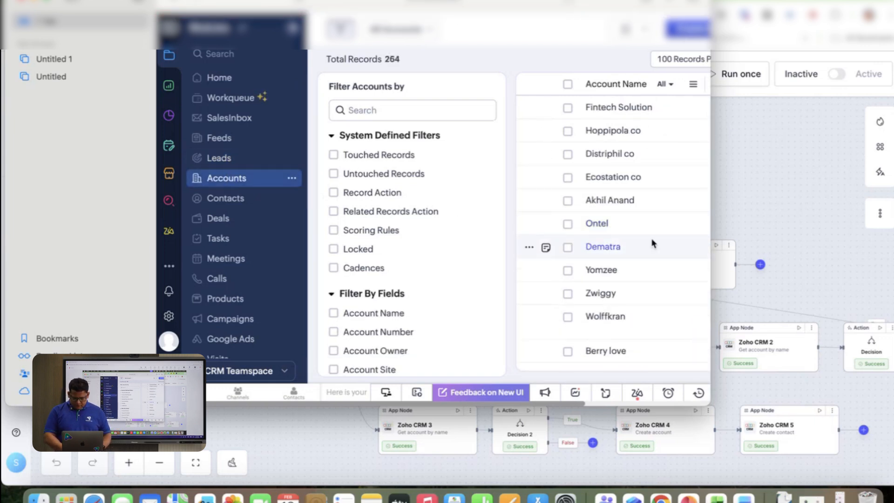
pyautogui.scroll(-8, 653, 243)
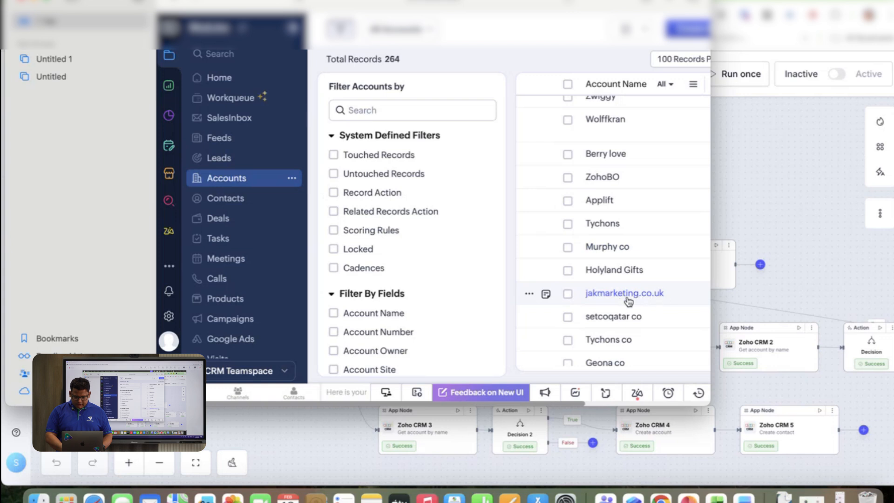
pyautogui.click(678, 301)
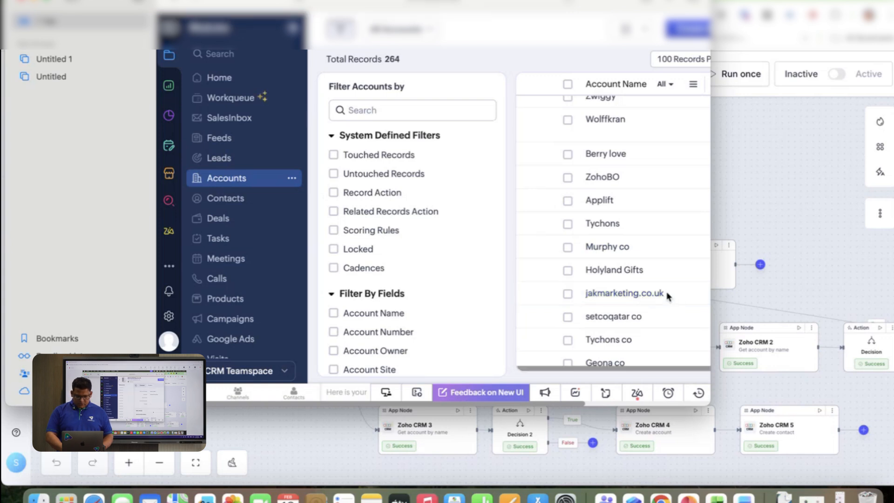
# Examine the jakmarketing.co.uk record's overview, Account Information and Address Information fields
pyautogui.scroll(-2, 589, 321)
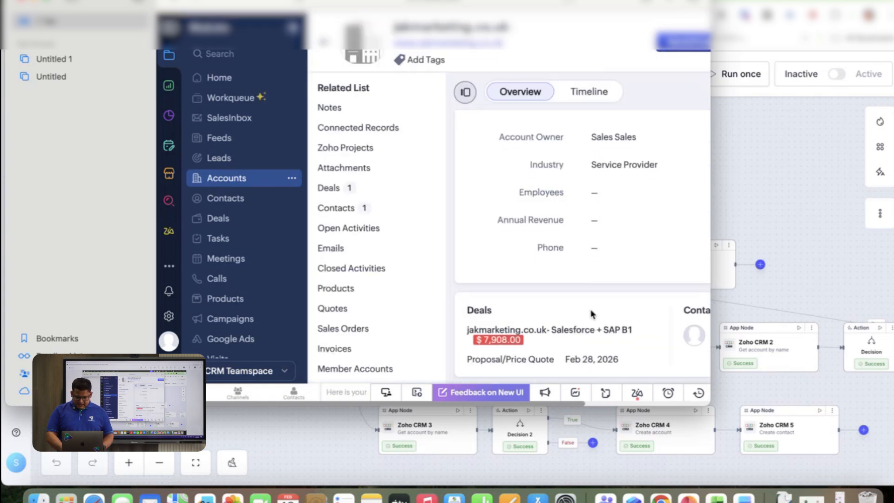
pyautogui.scroll(-1, 591, 312)
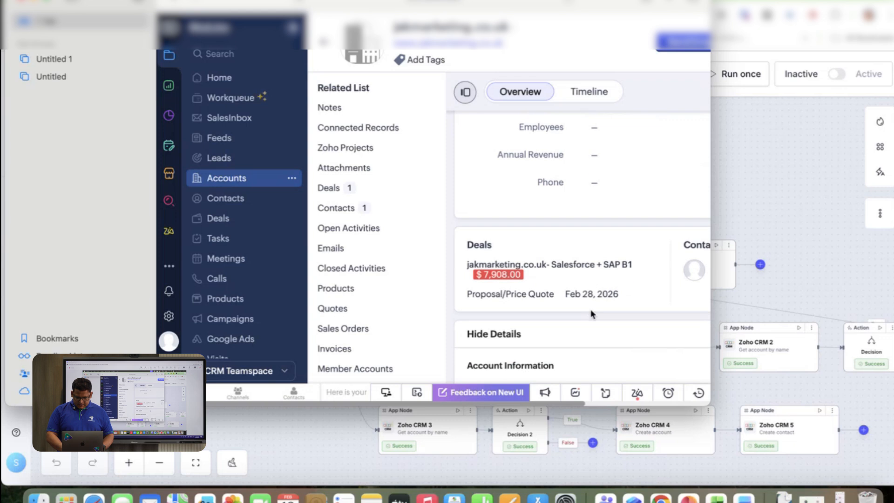
pyautogui.scroll(-1, 592, 315)
pyautogui.hscroll(5, 591, 315)
pyautogui.scroll(-5, 592, 314)
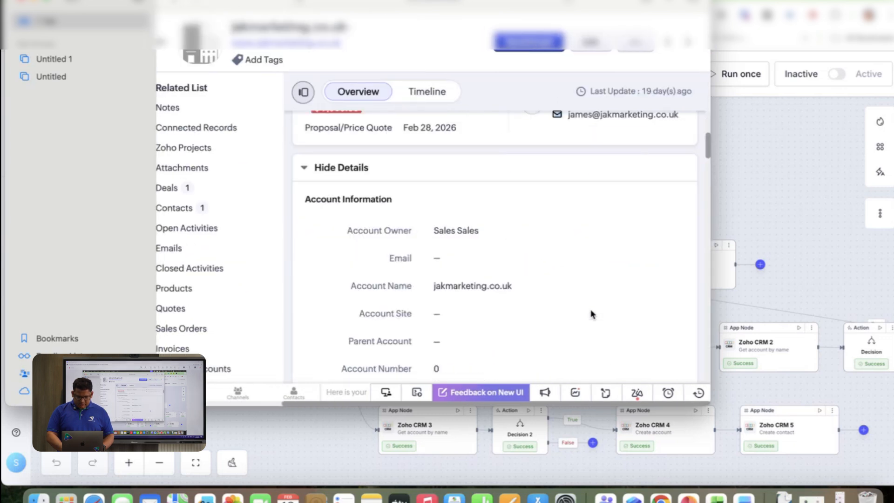
pyautogui.scroll(3, 591, 314)
pyautogui.scroll(-4, 592, 316)
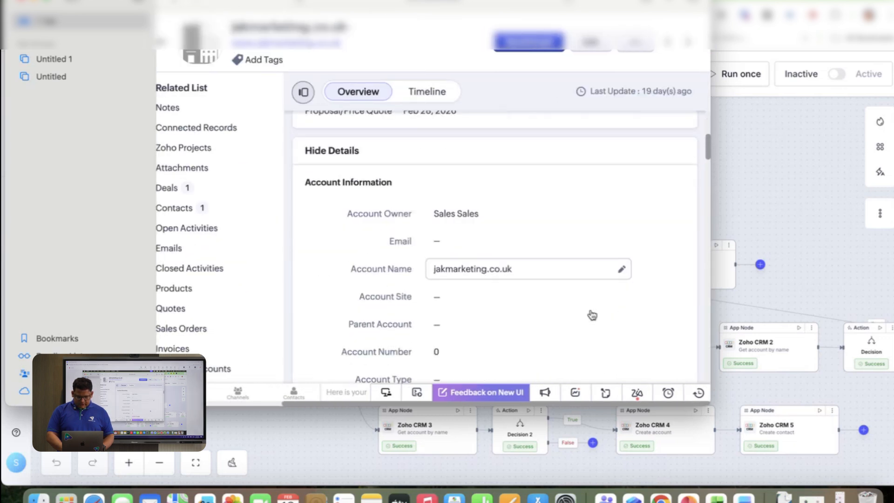
pyautogui.scroll(-10, 592, 316)
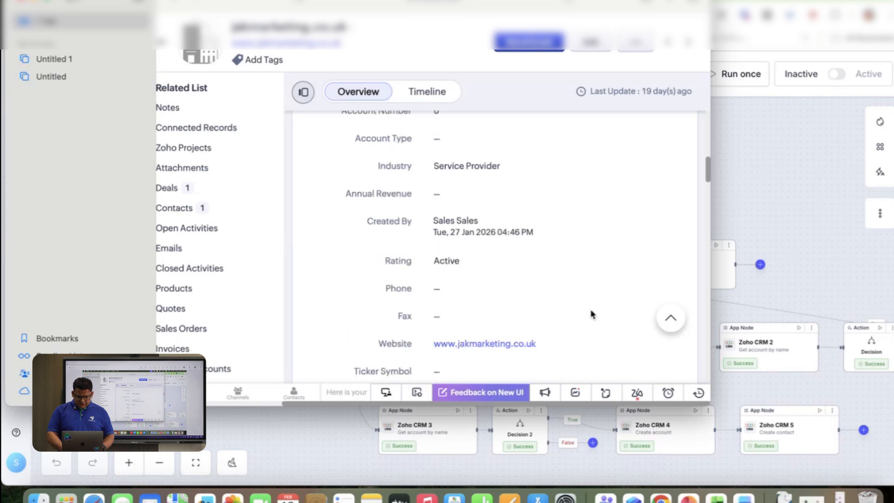
pyautogui.scroll(-5, 528, 276)
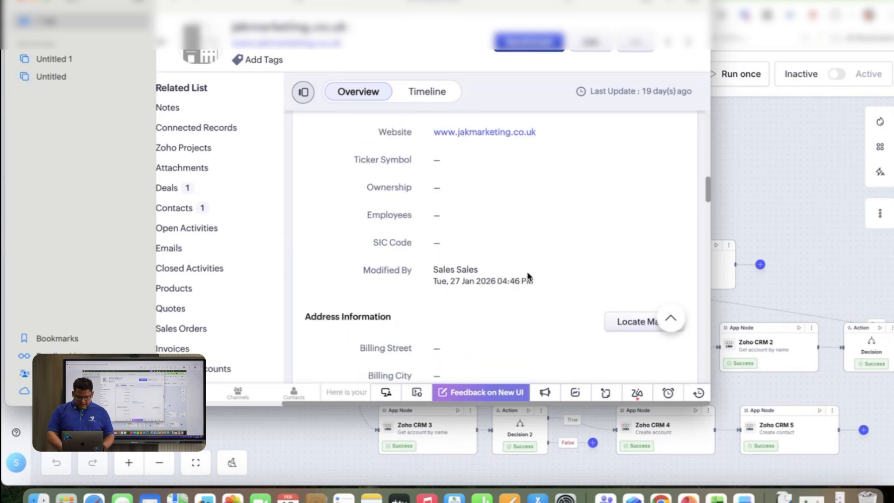
pyautogui.scroll(-8, 528, 276)
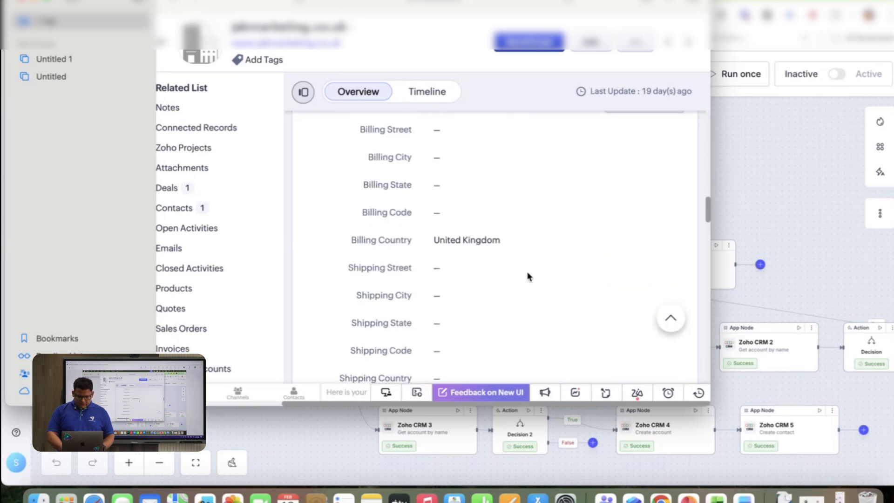
# Check the account's related lists from Notes, Deals and Contacts through Emails and Products, then return to its overview
pyautogui.scroll(-8, 529, 276)
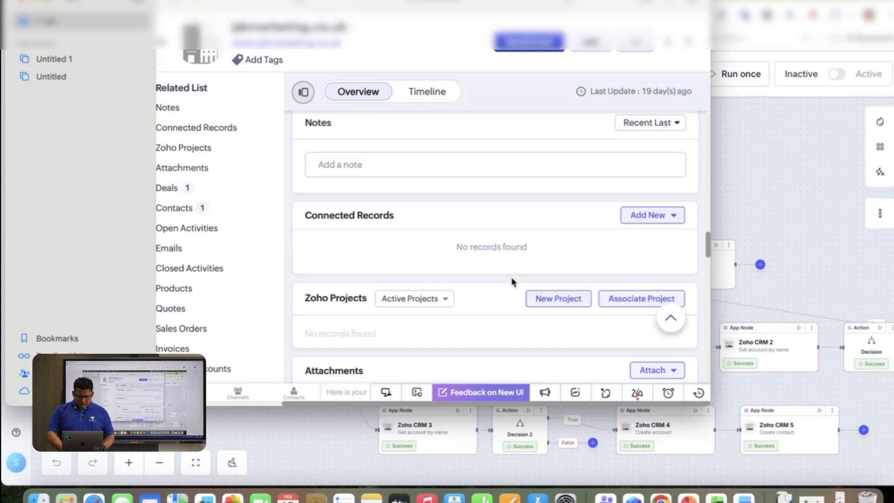
pyautogui.scroll(-8, 511, 282)
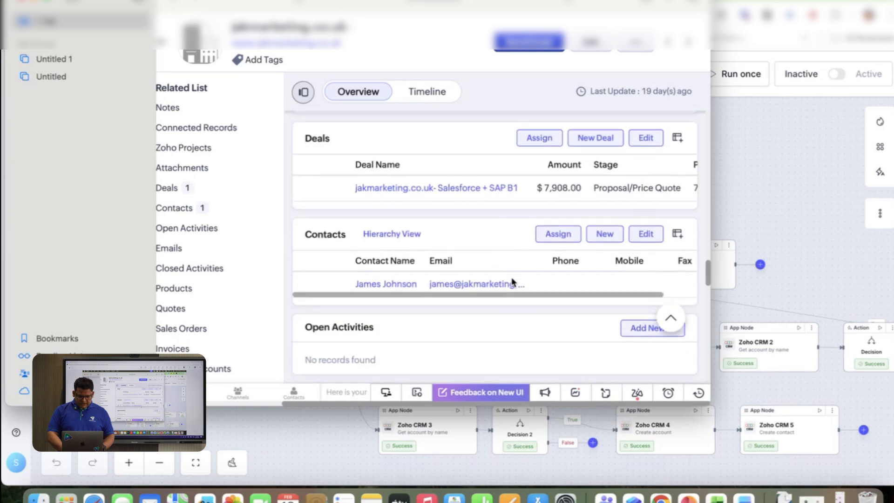
pyautogui.scroll(-1, 512, 282)
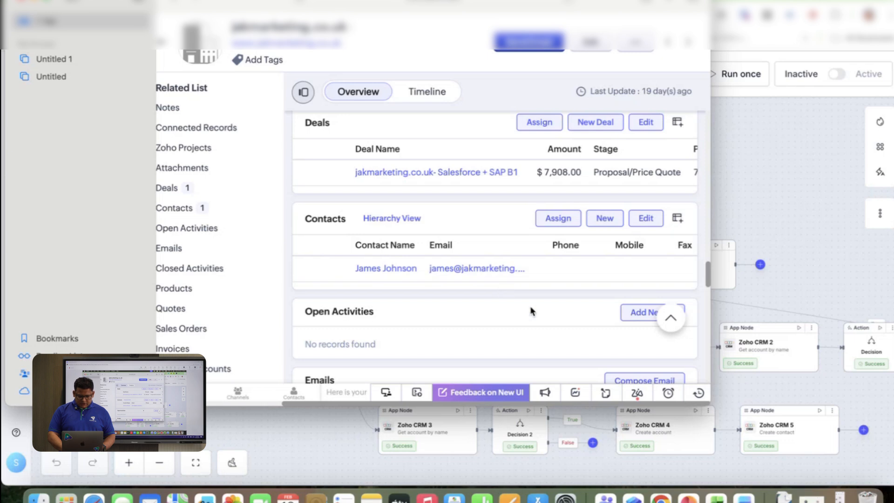
pyautogui.scroll(-10, 533, 310)
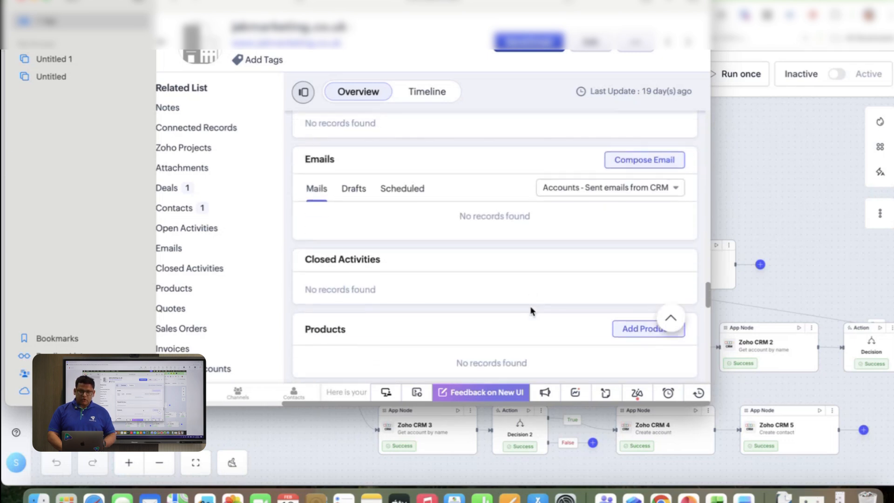
pyautogui.scroll(-1, 533, 311)
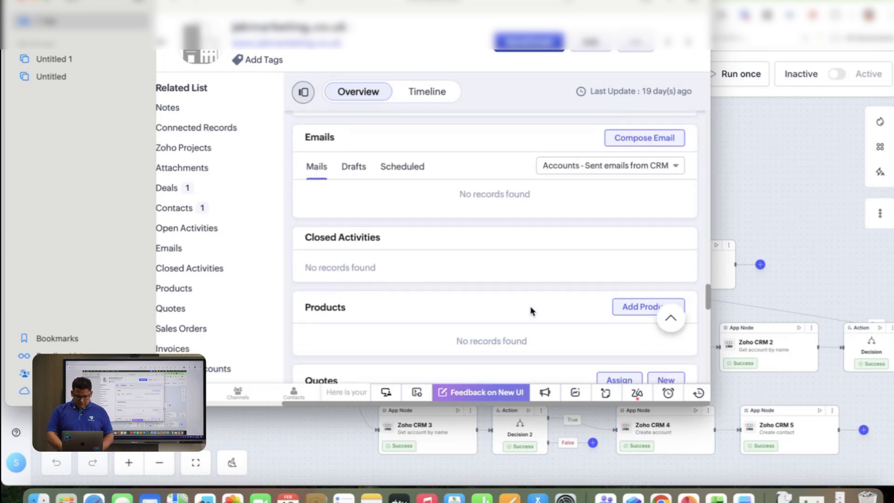
pyautogui.scroll(-6, 532, 311)
pyautogui.scroll(15, 532, 310)
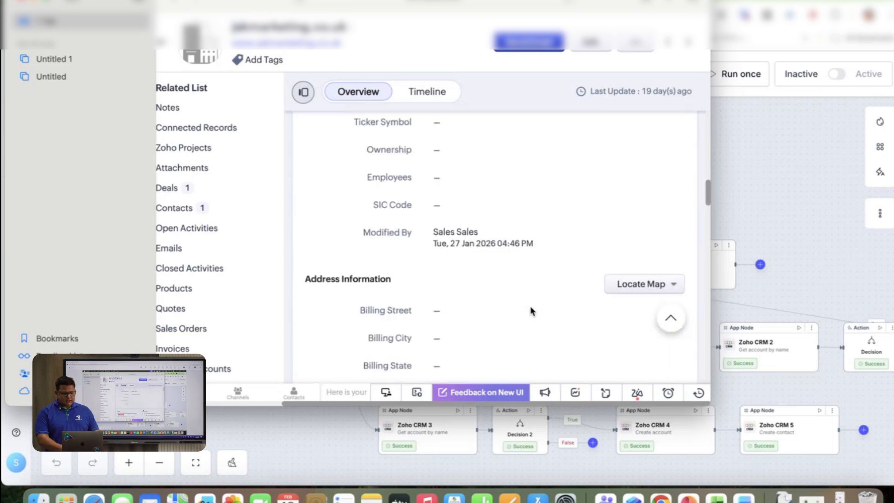
pyautogui.scroll(5, 533, 310)
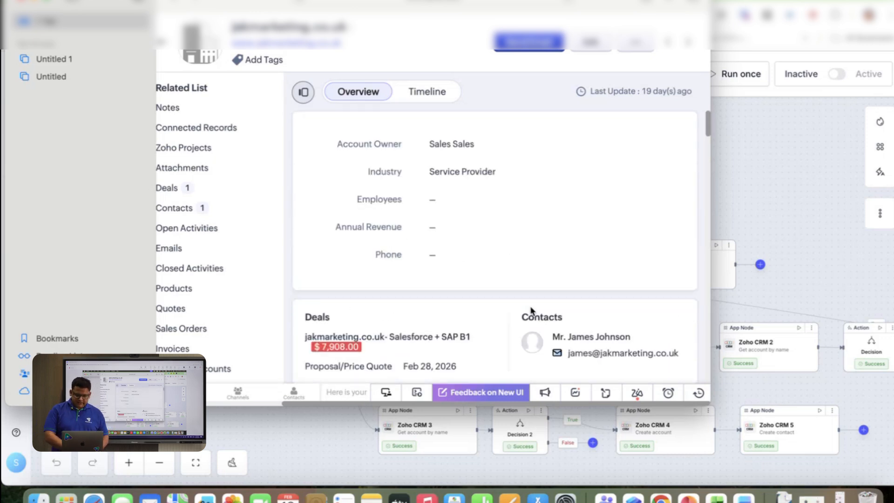